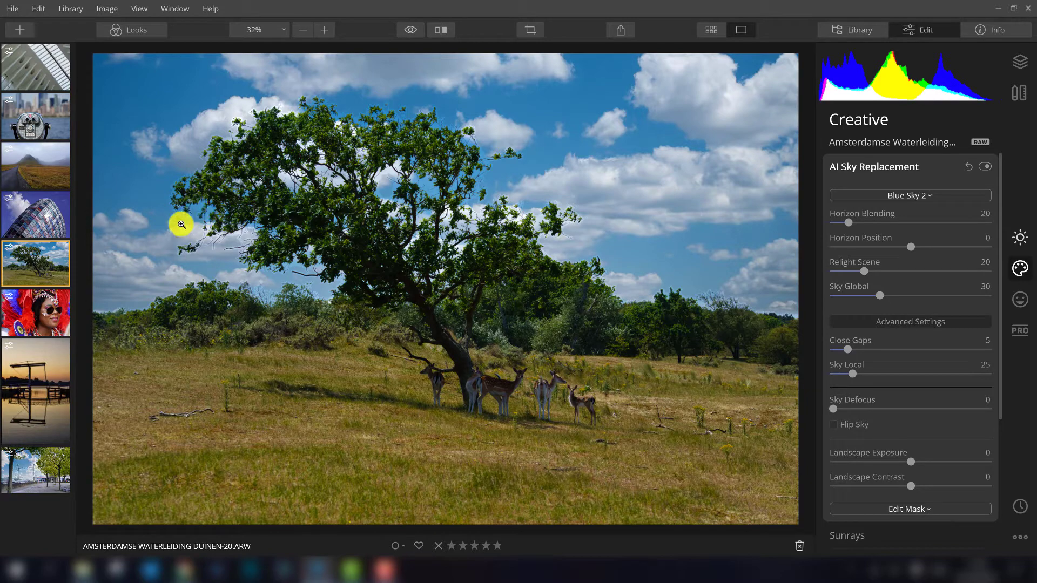
# Step: Zoom to 100% near the tree and pan around the branches to check sky edges for halos
pyautogui.click(178, 184)
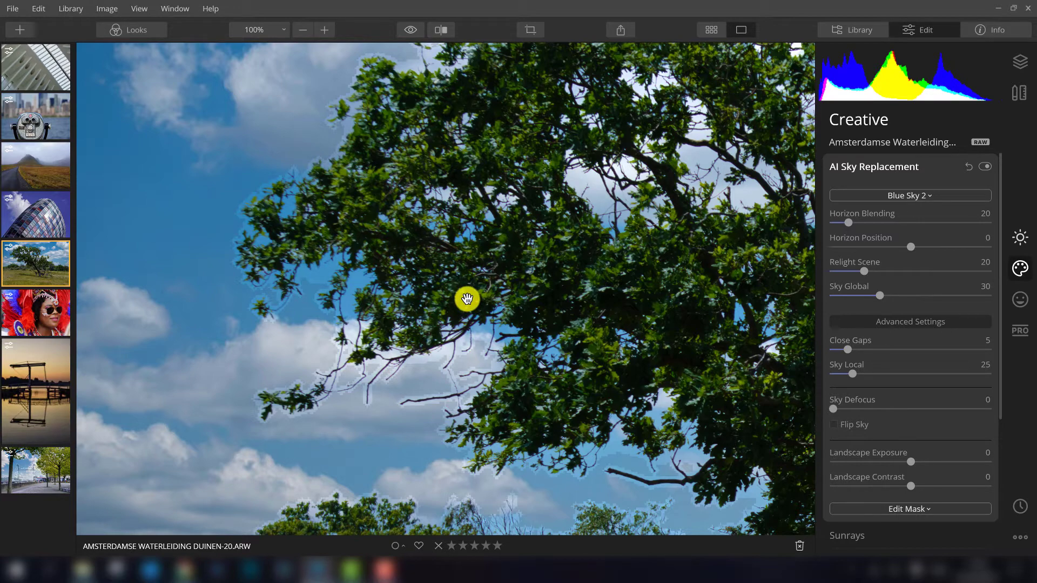
pyautogui.moveTo(398, 274); pyautogui.dragTo(512, 241)
pyautogui.moveTo(452, 391); pyautogui.dragTo(483, 259)
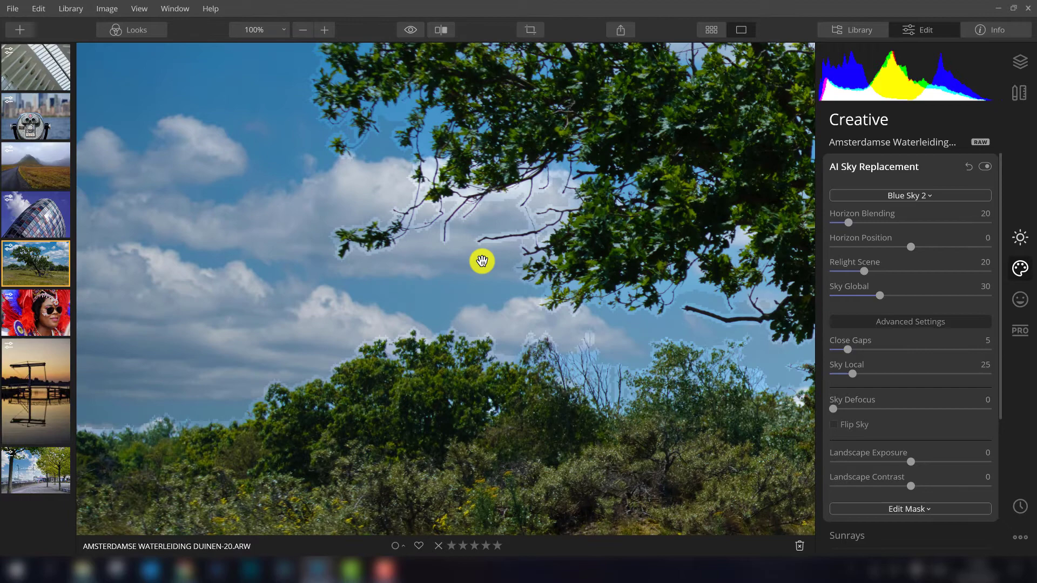
pyautogui.moveTo(340, 211); pyautogui.dragTo(343, 272)
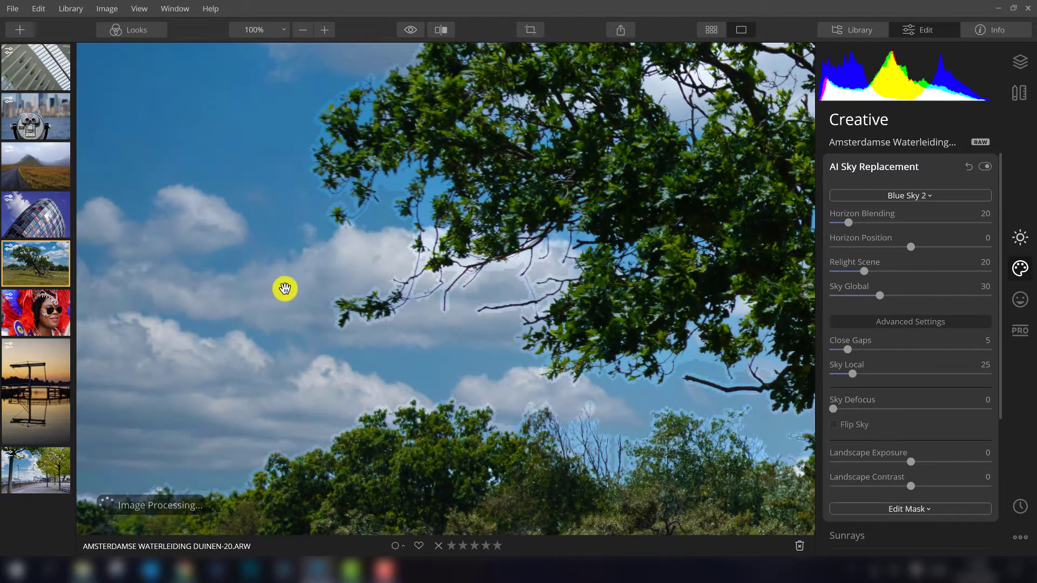
# Step: Inspect the horizon bushes, fit the whole photo, and show its 7968 x 5320px details
pyautogui.scroll(-3, 311, 341)
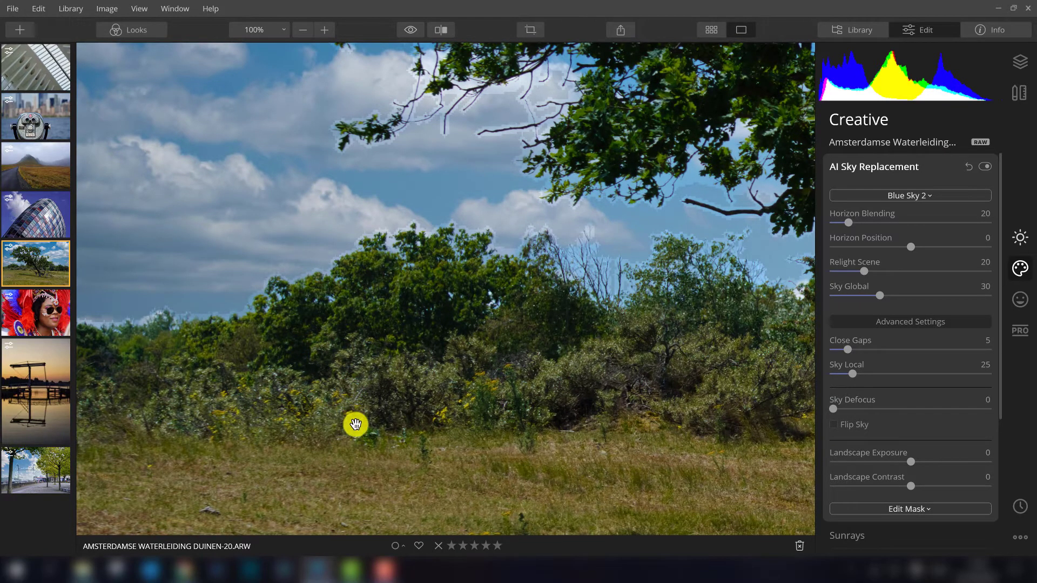
pyautogui.moveTo(355, 424); pyautogui.dragTo(352, 341)
pyautogui.click(440, 344)
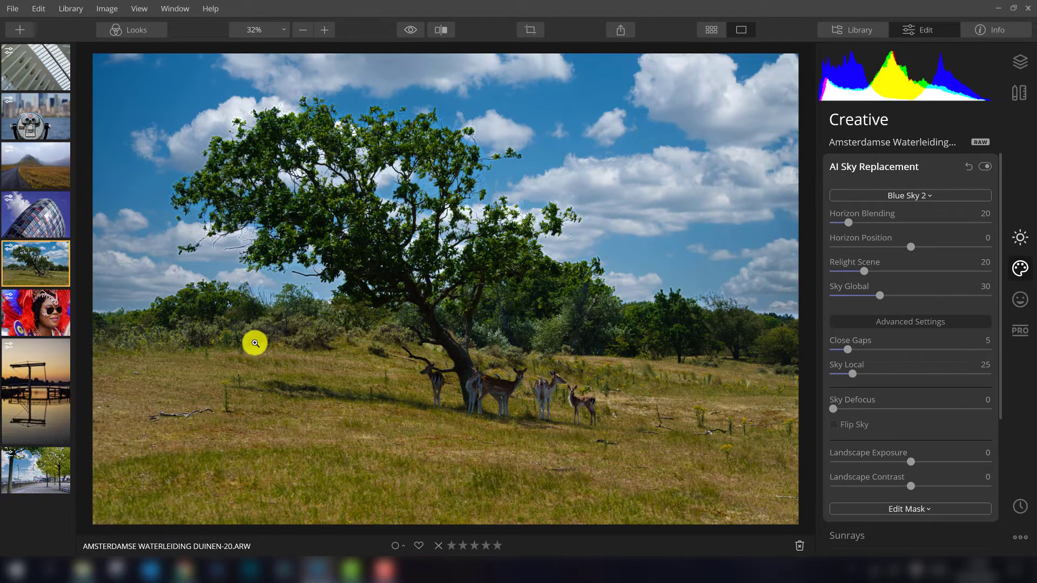
pyautogui.click(997, 31)
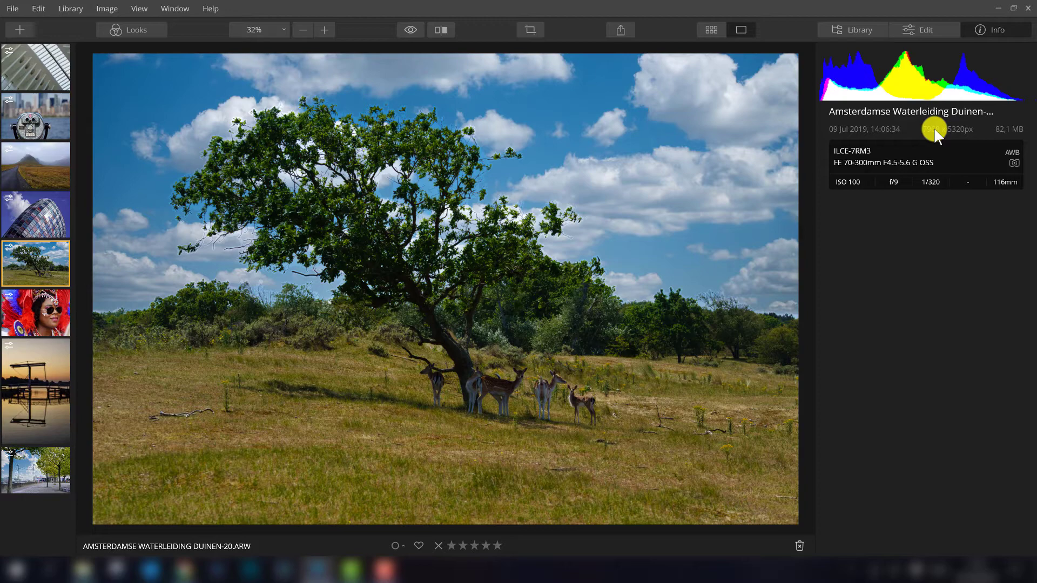
pyautogui.click(168, 376)
pyautogui.click(255, 36)
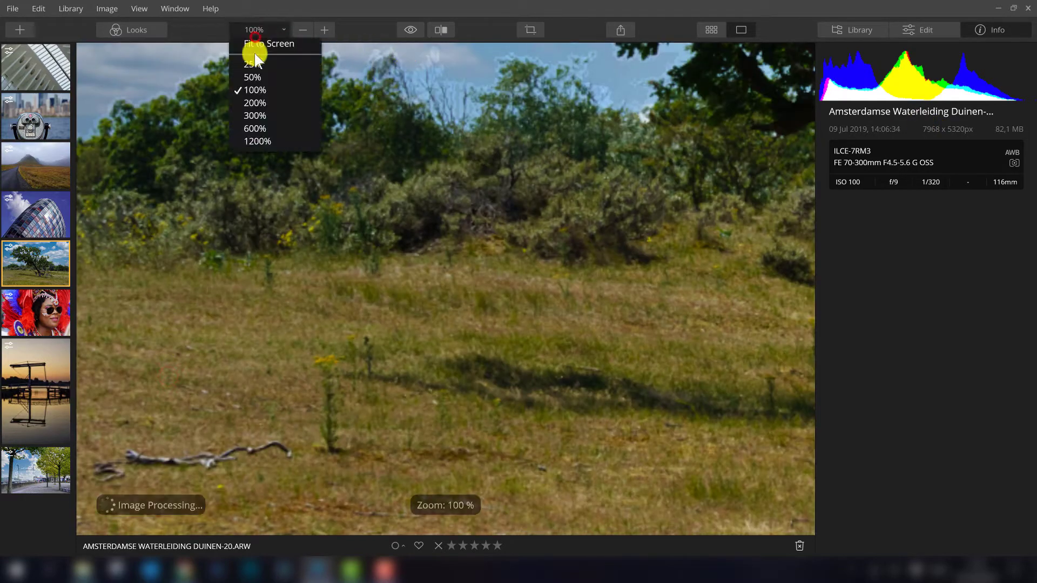
pyautogui.click(255, 115)
pyautogui.moveTo(229, 233); pyautogui.dragTo(525, 280)
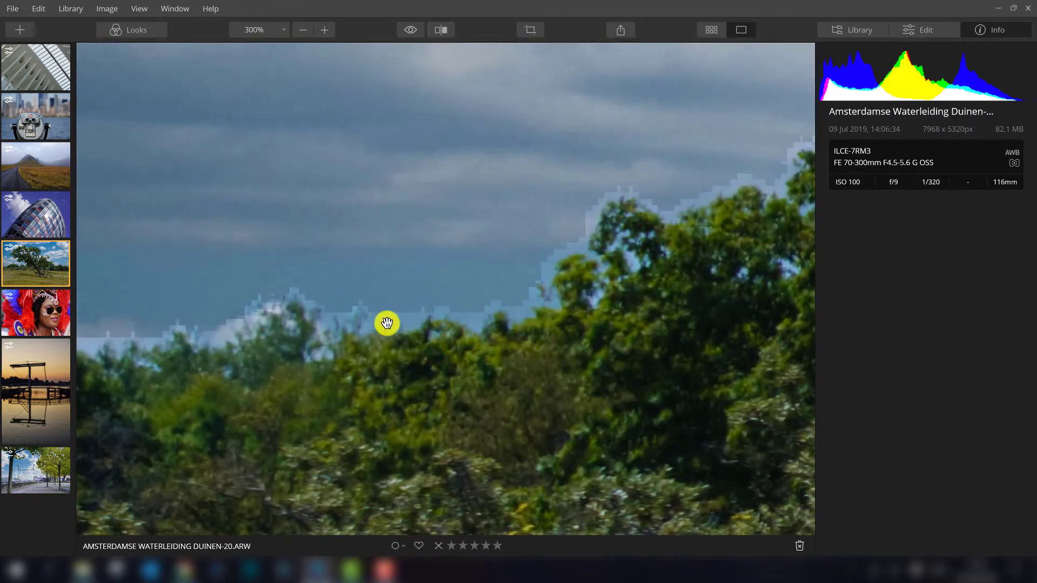
pyautogui.moveTo(373, 330); pyautogui.dragTo(512, 273)
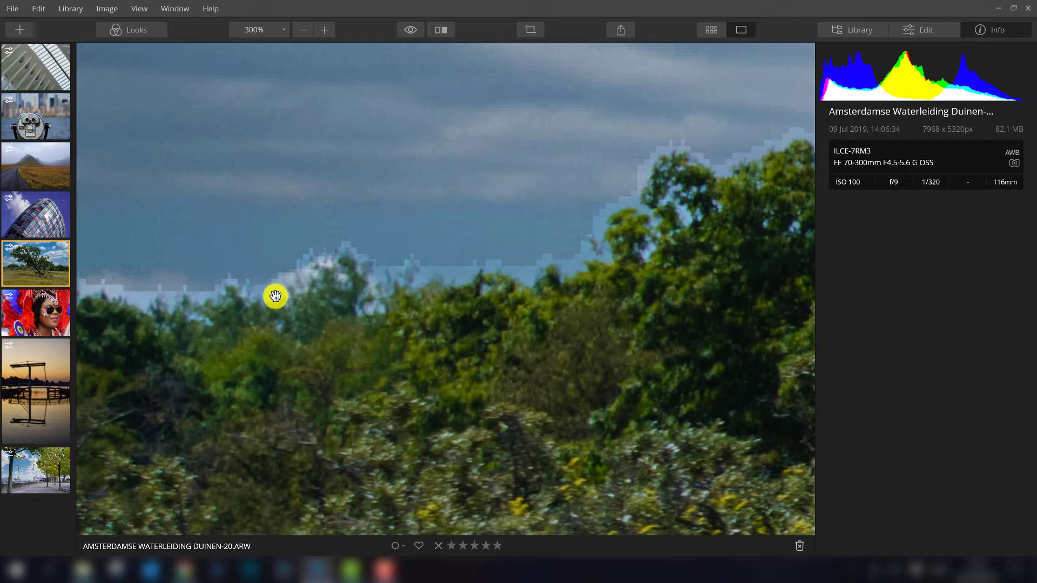
pyautogui.click(210, 303)
pyautogui.scroll(-5, 375, 358)
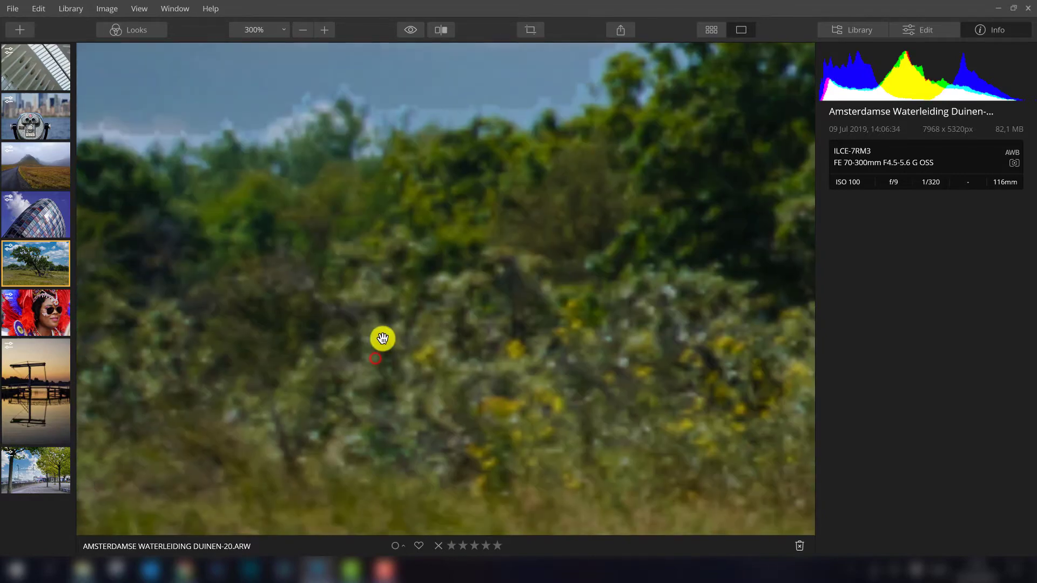
pyautogui.scroll(-4, 318, 268)
pyautogui.scroll(7, 410, 265)
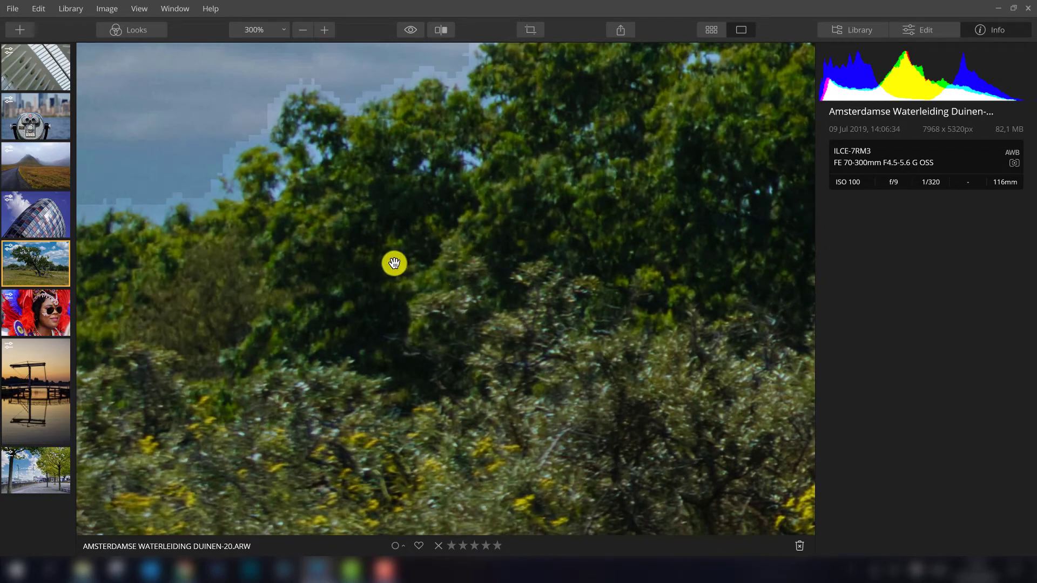
pyautogui.moveTo(374, 252); pyautogui.dragTo(416, 417)
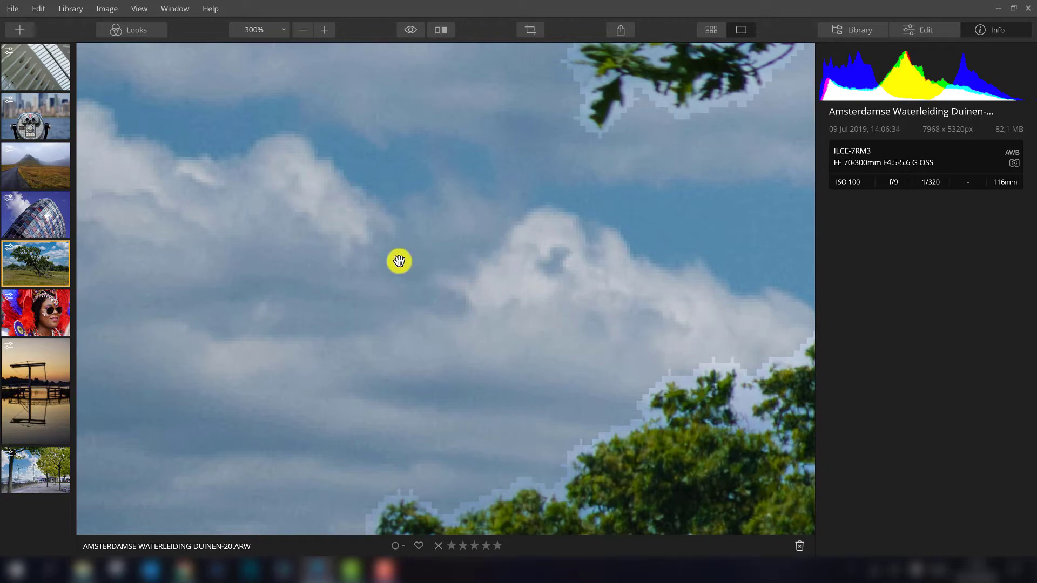
pyautogui.click(354, 219)
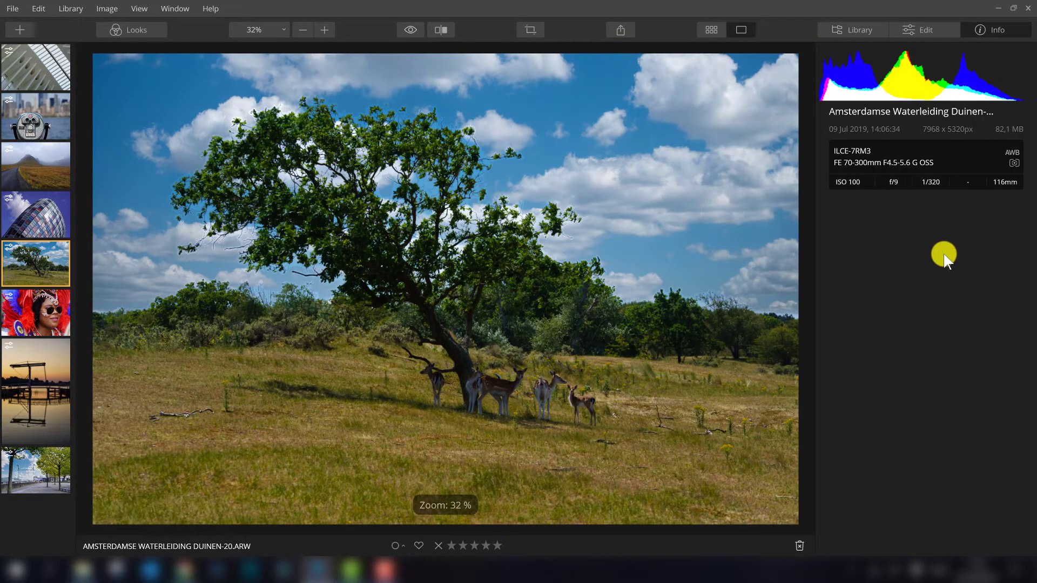
# Step: In File Explorer, go to Luminar 4's profiles and open SkyTextures, listing its 26 sky JPGs
pyautogui.click(86, 570)
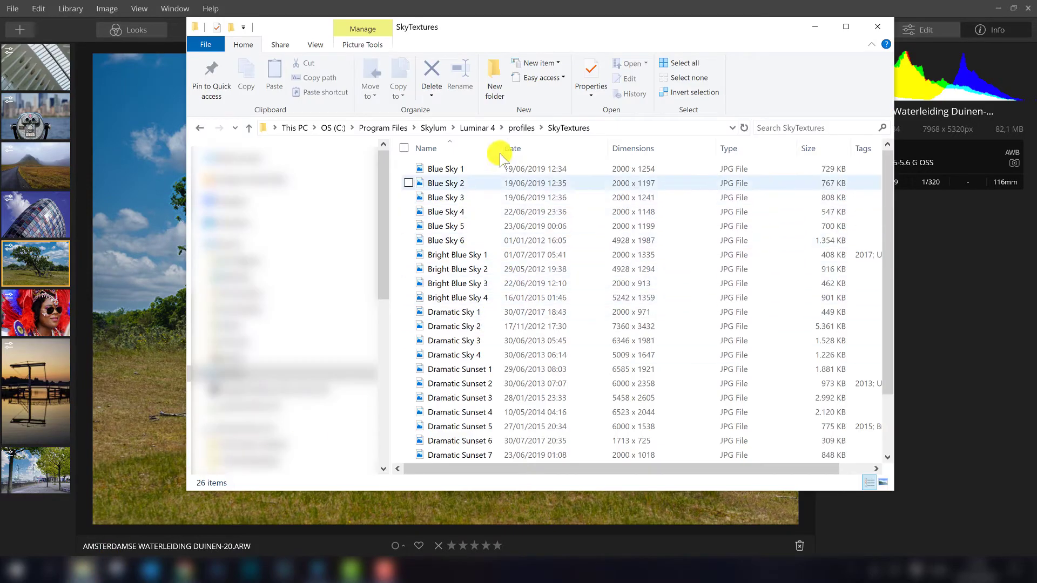
pyautogui.click(518, 128)
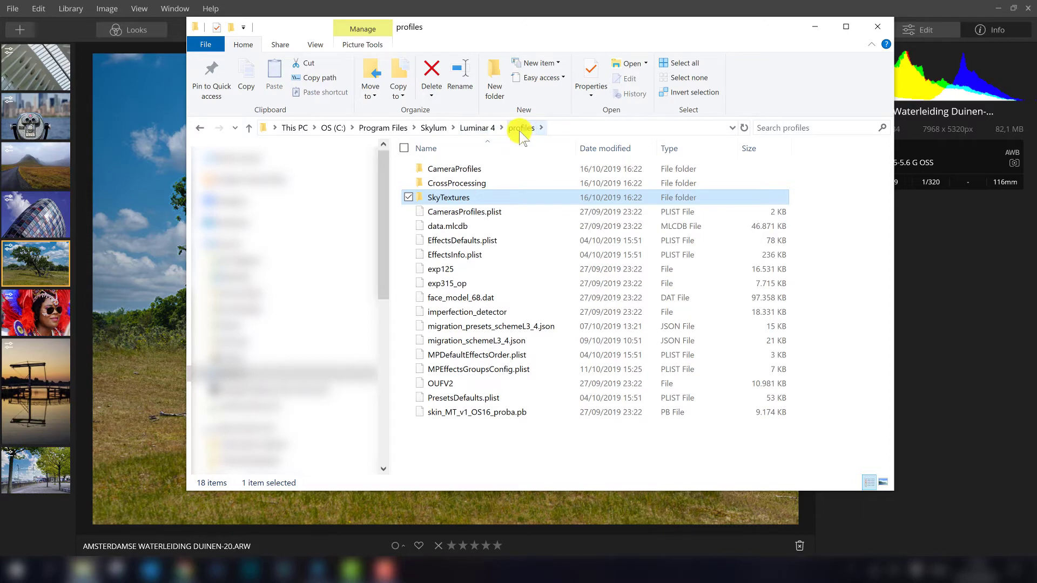
pyautogui.doubleClick(442, 198)
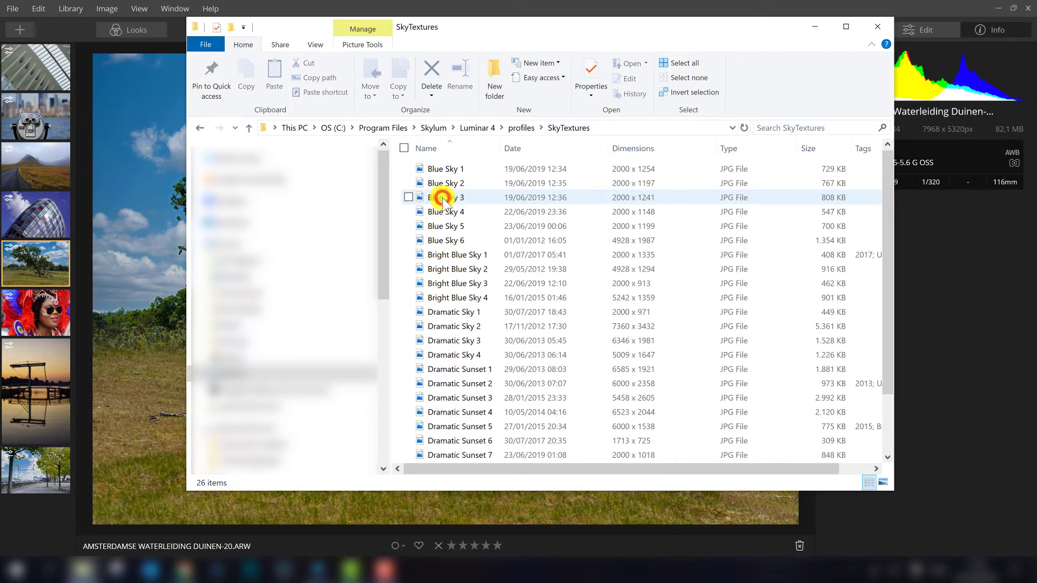
# Step: Dismiss the column-choice menu in File Explorer and bring the Luminar 4 deer landscape back to front
pyautogui.rightClick(627, 144)
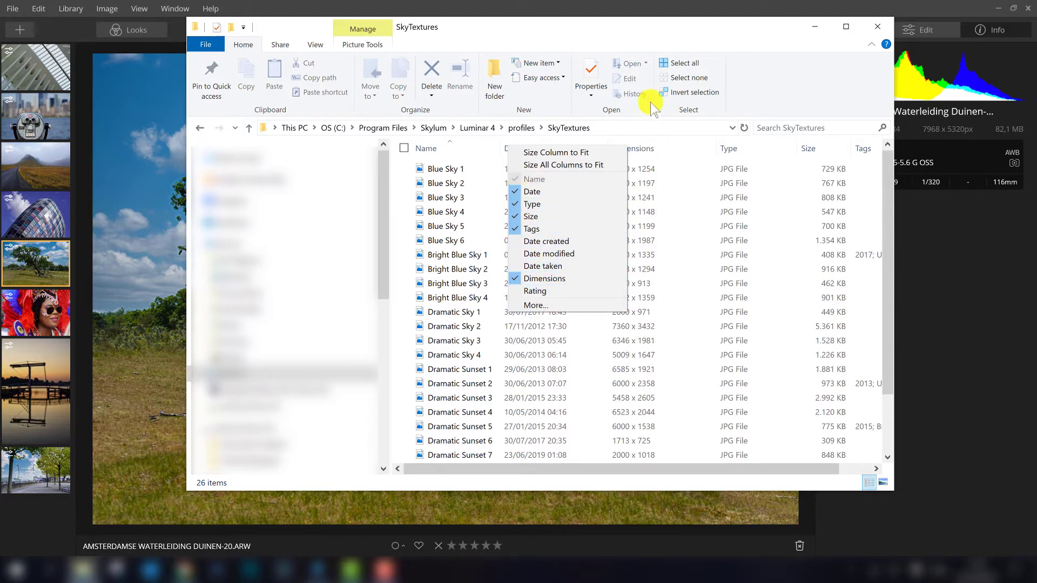
pyautogui.click(590, 25)
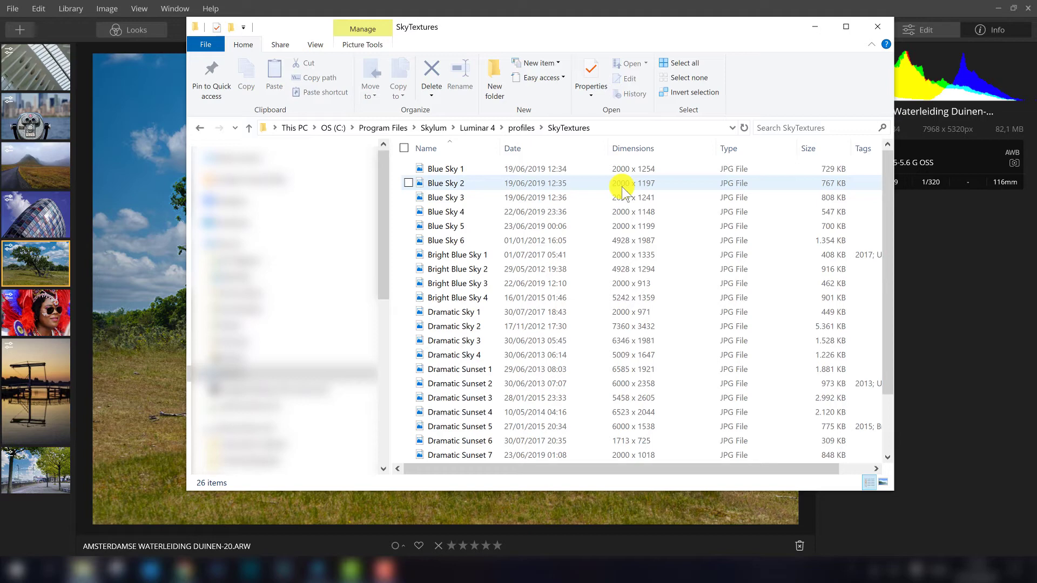
pyautogui.click(506, 10)
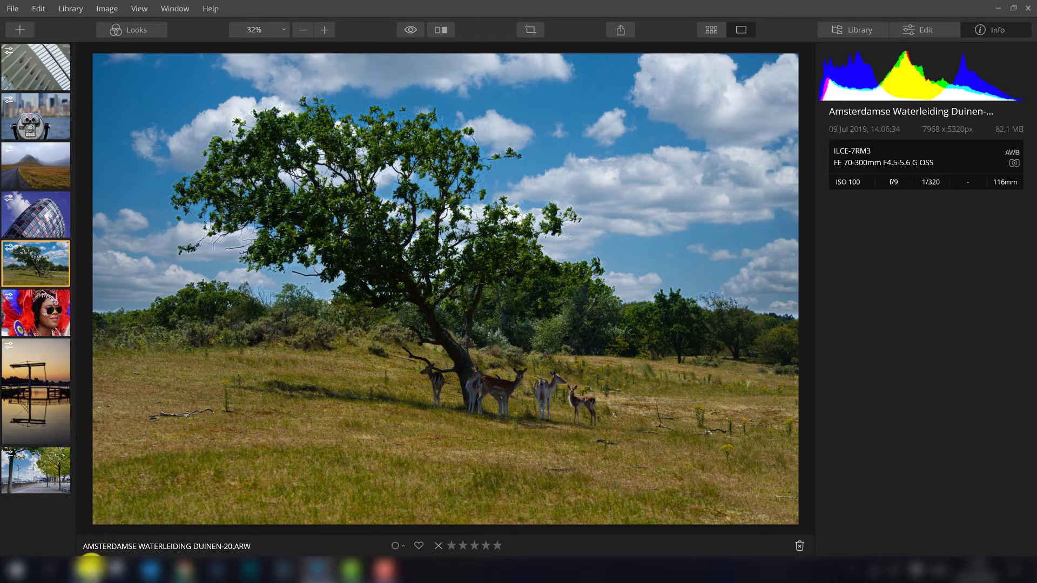
# Step: Bring SkyTextures forward and select Bright Blue Sky 1, Blue Sky 4 and Blue Sky 3 (2000 x 1241)
pyautogui.click(89, 567)
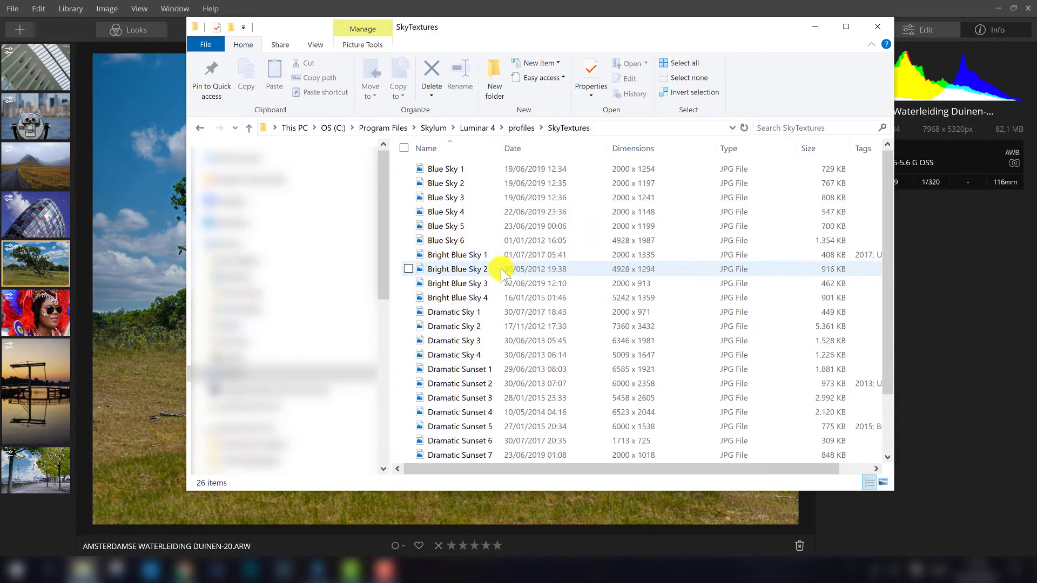
pyautogui.scroll(-2, 500, 268)
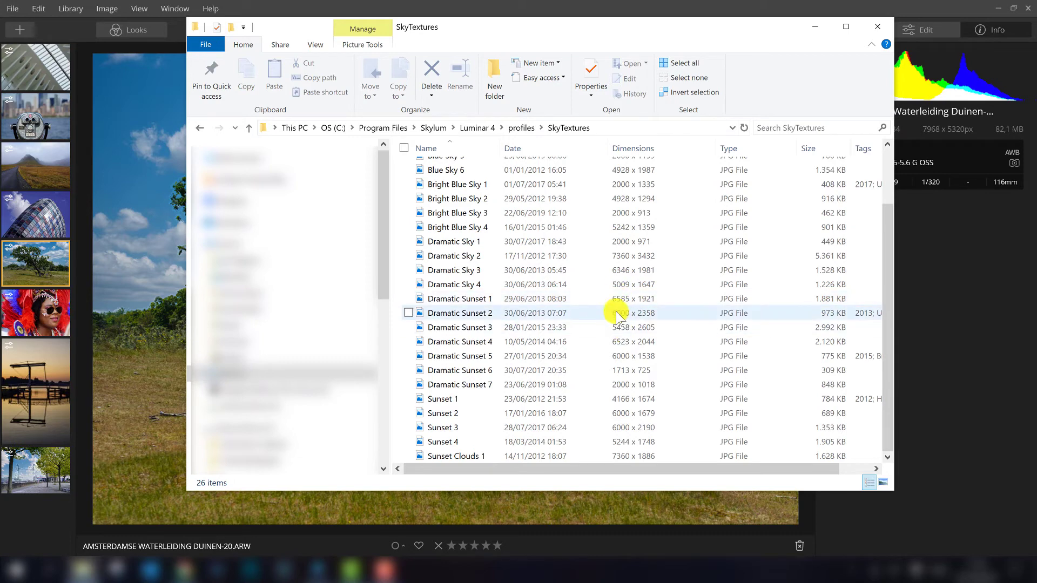
pyautogui.scroll(2, 597, 385)
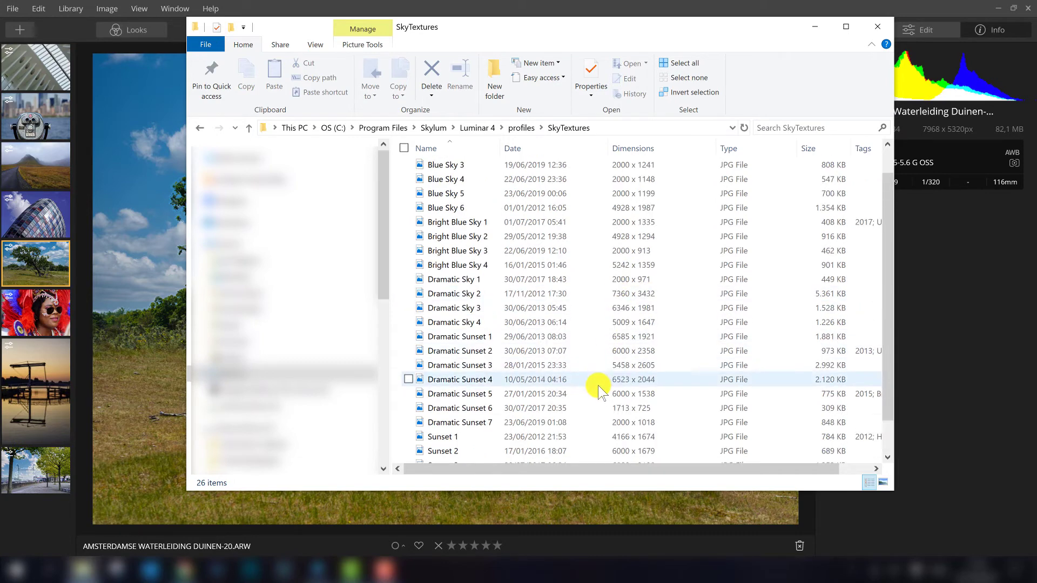
pyautogui.click(605, 257)
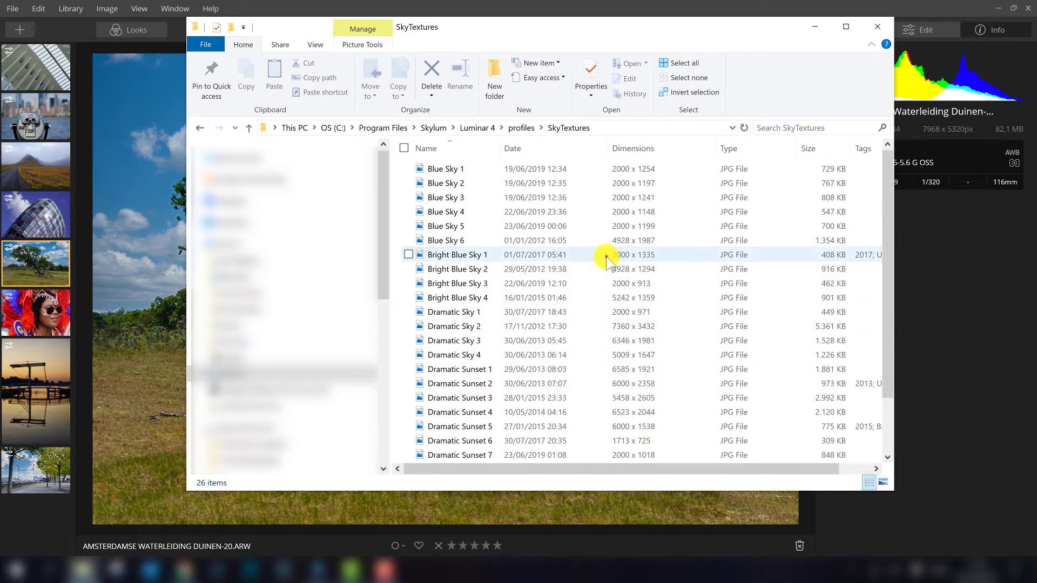
pyautogui.click(616, 209)
pyautogui.click(621, 197)
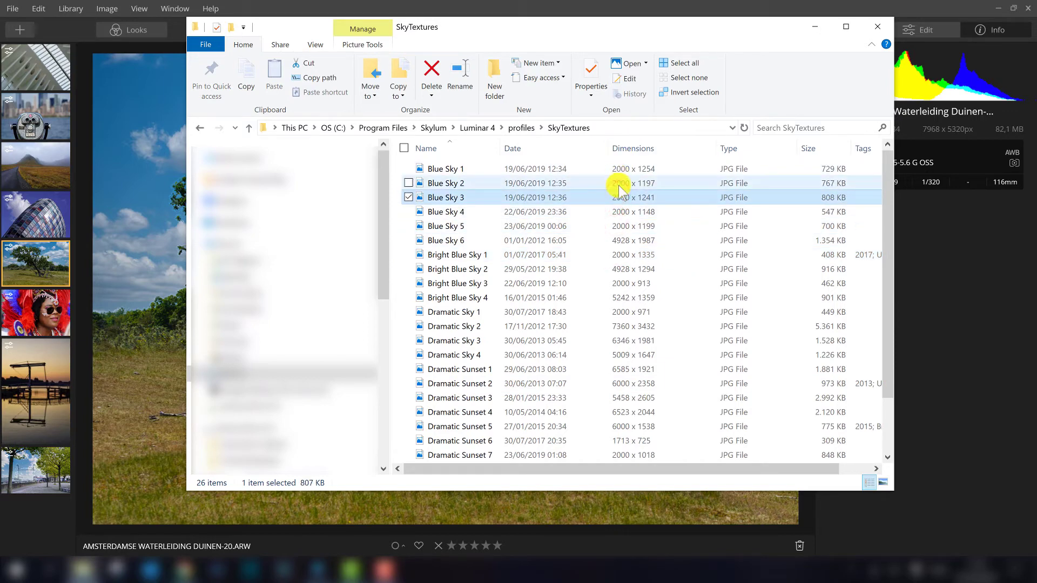
# Step: Switch SkyTextures to Large icons and compare the Bright Blue Sky 2 and 4 thumbnails' dimensions
pyautogui.click(884, 482)
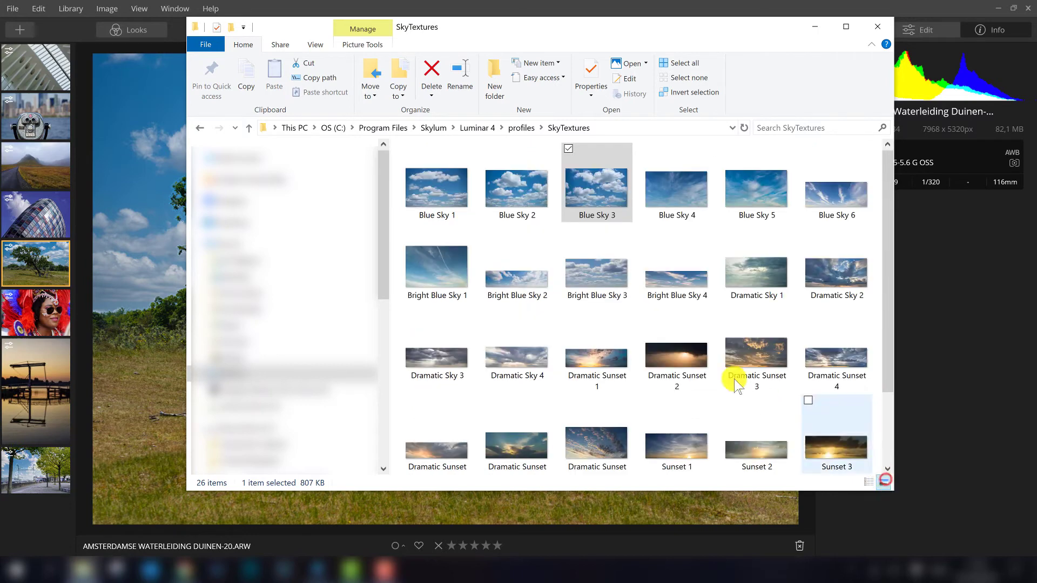
pyautogui.moveTo(890, 176)
pyautogui.mouseDown()
pyautogui.moveTo(891, 219)
pyautogui.moveTo(886, 157)
pyautogui.mouseUp()
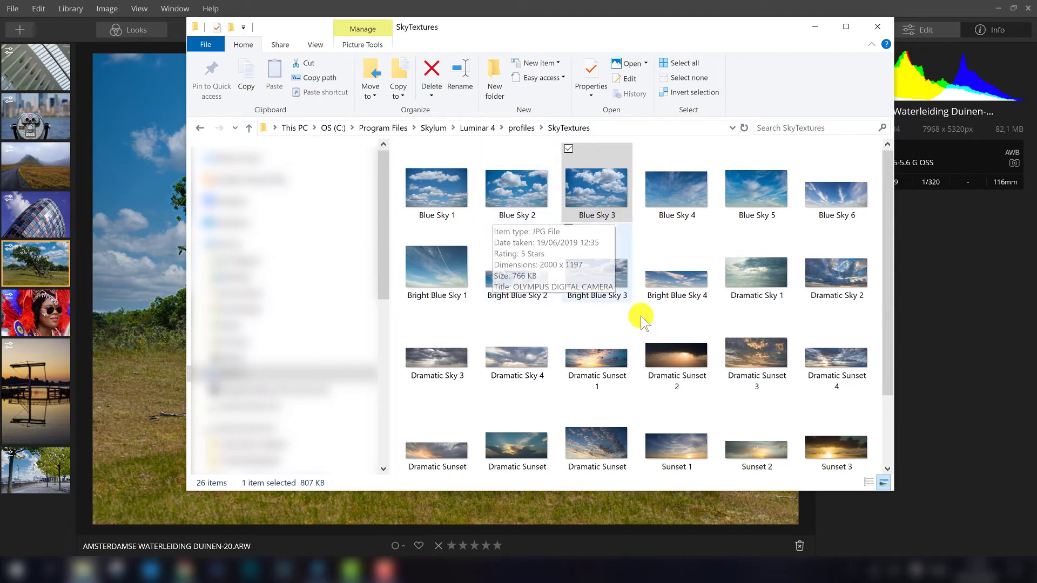
pyautogui.click(674, 279)
pyautogui.click(545, 282)
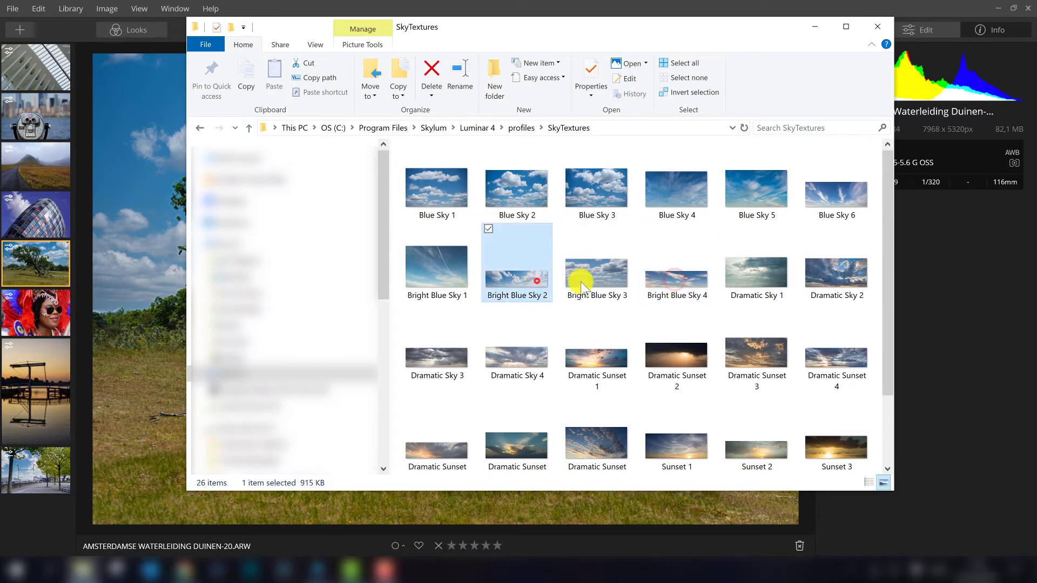
pyautogui.click(671, 274)
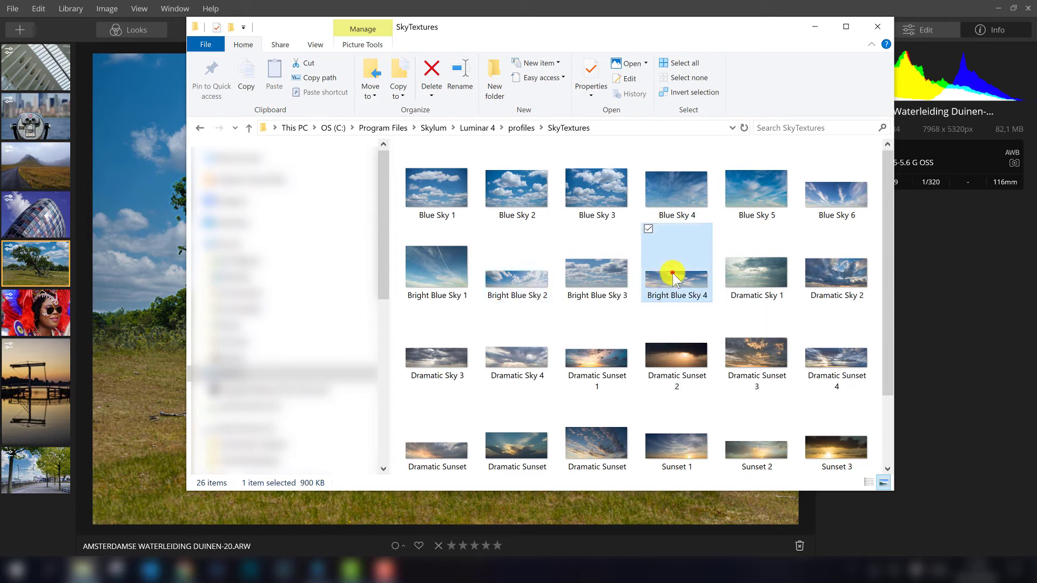
pyautogui.click(526, 282)
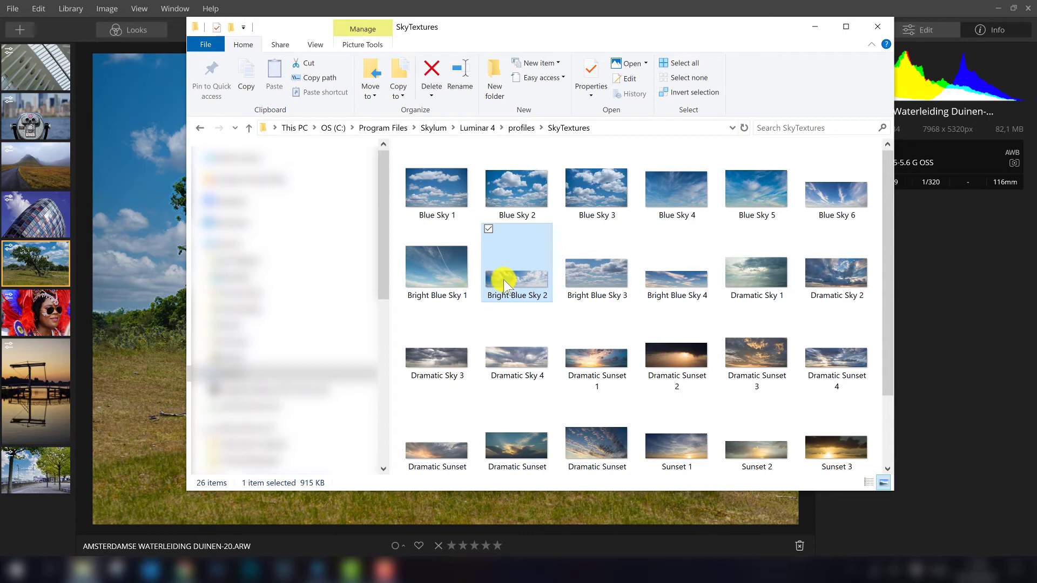
pyautogui.scroll(-1, 610, 278)
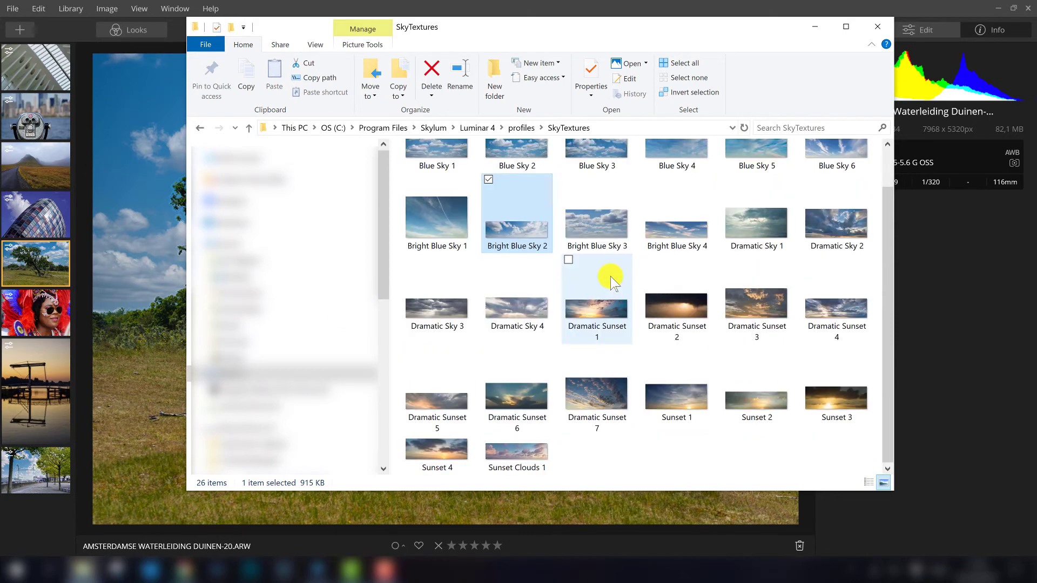
pyautogui.scroll(1, 619, 270)
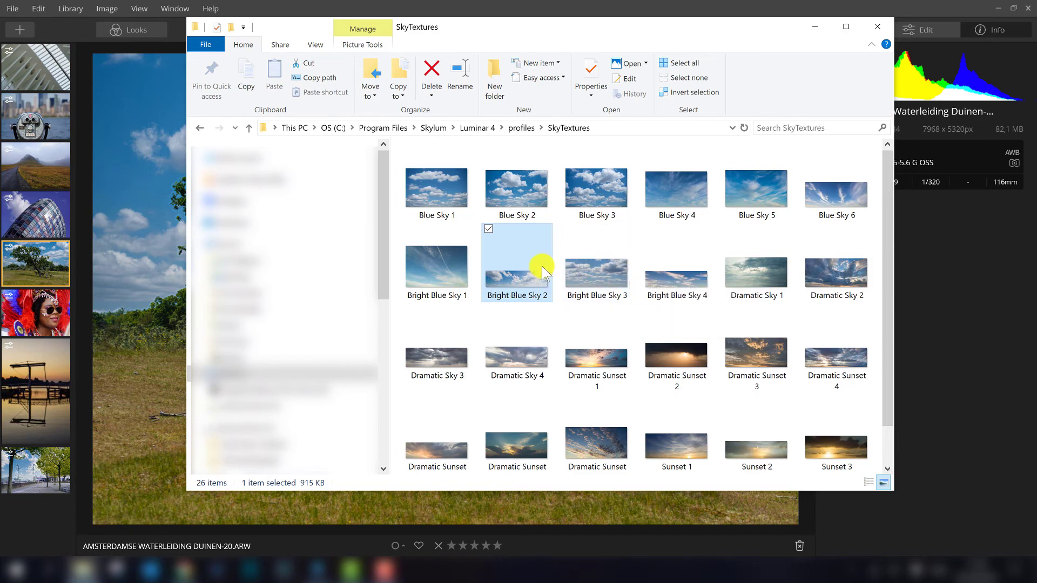
pyautogui.scroll(-1, 546, 270)
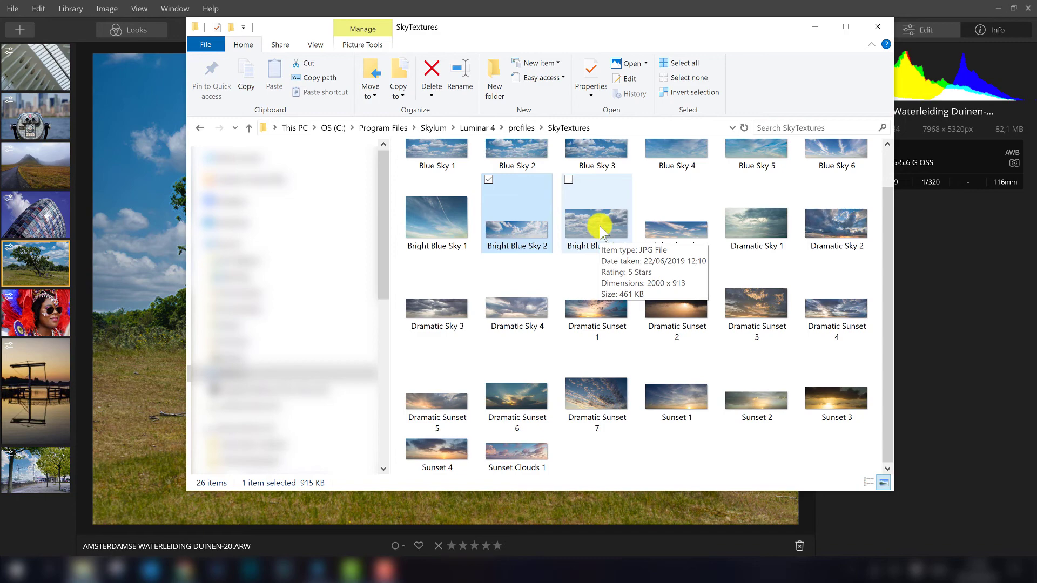
pyautogui.scroll(1, 610, 246)
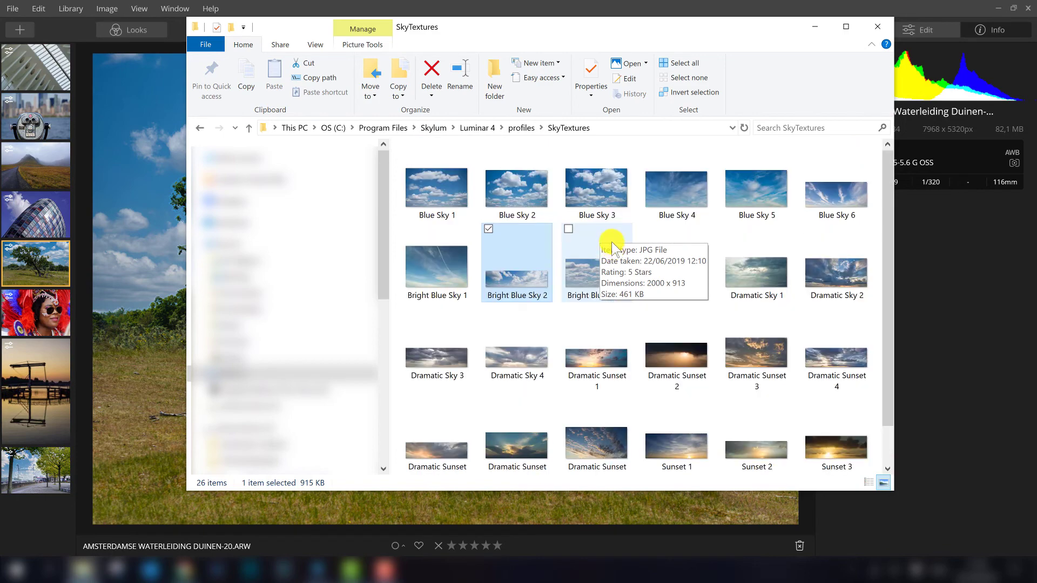